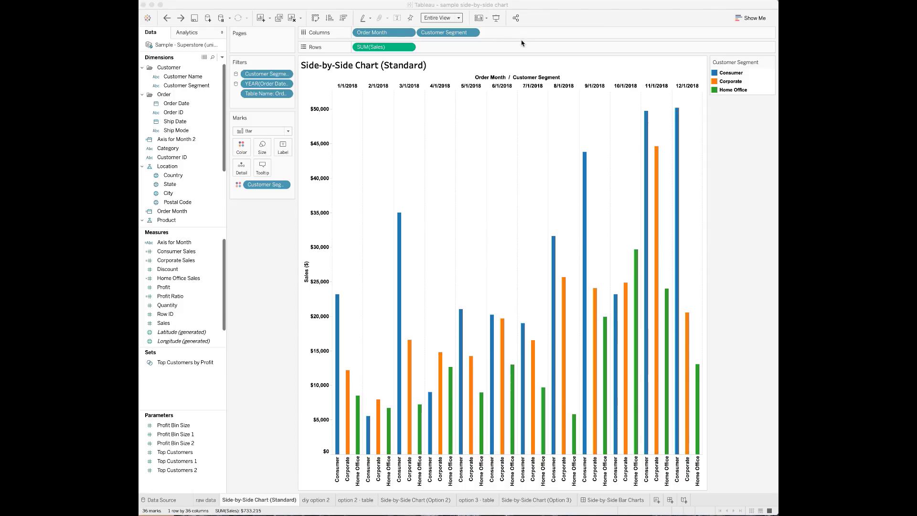
Hide the Customer Segment header labels beneath the bars while keeping the field on Columns.
click(473, 36)
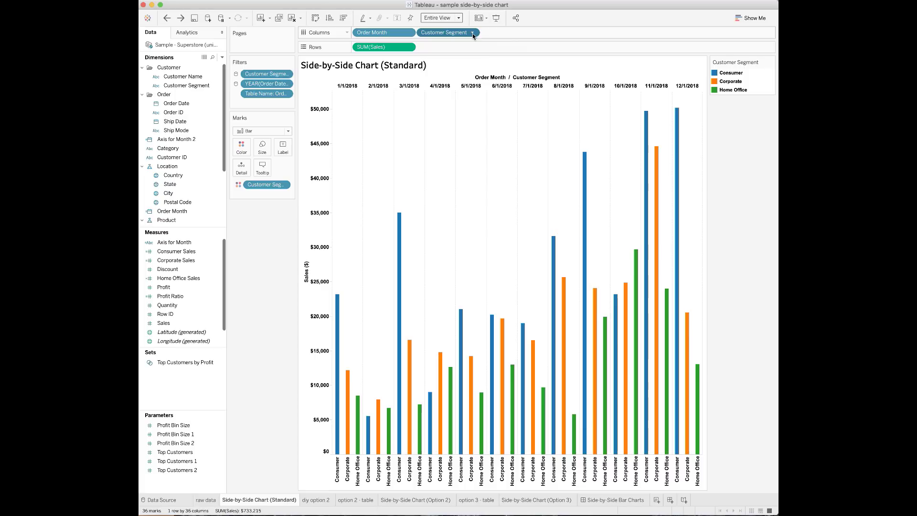
click(473, 34)
click(446, 94)
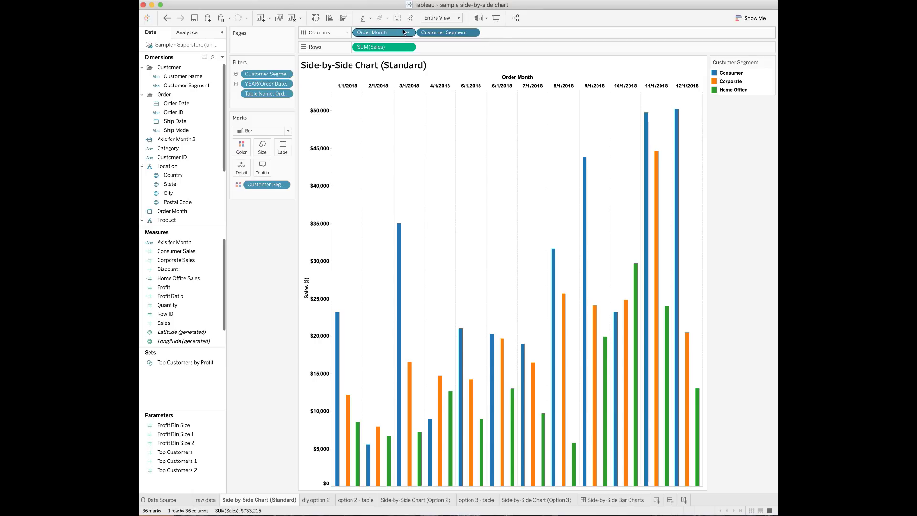
drag(407, 36, 511, 33)
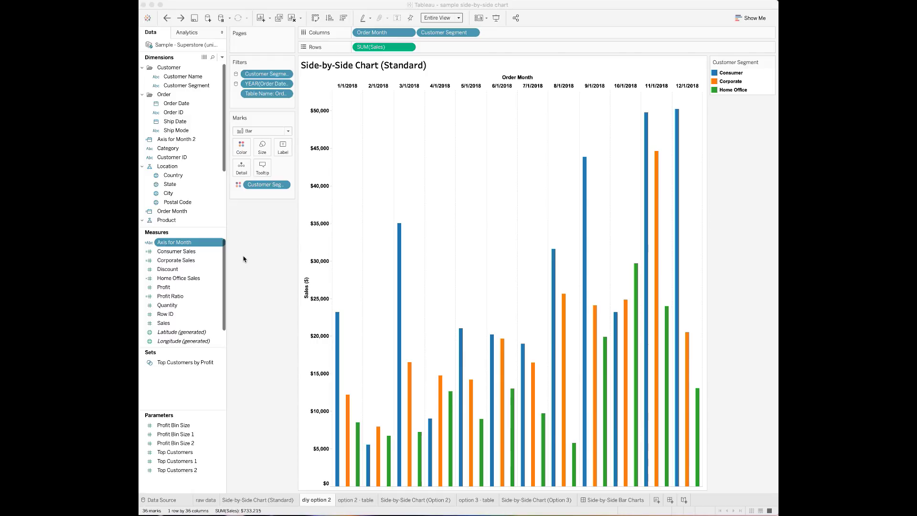
Open the Axis for Month calculated field and review its formula without changing it.
right_click(197, 245)
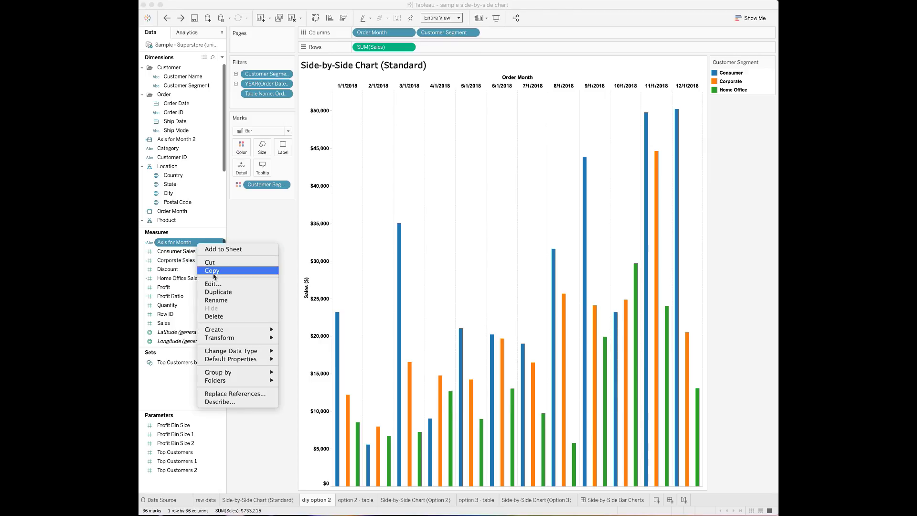
click(213, 284)
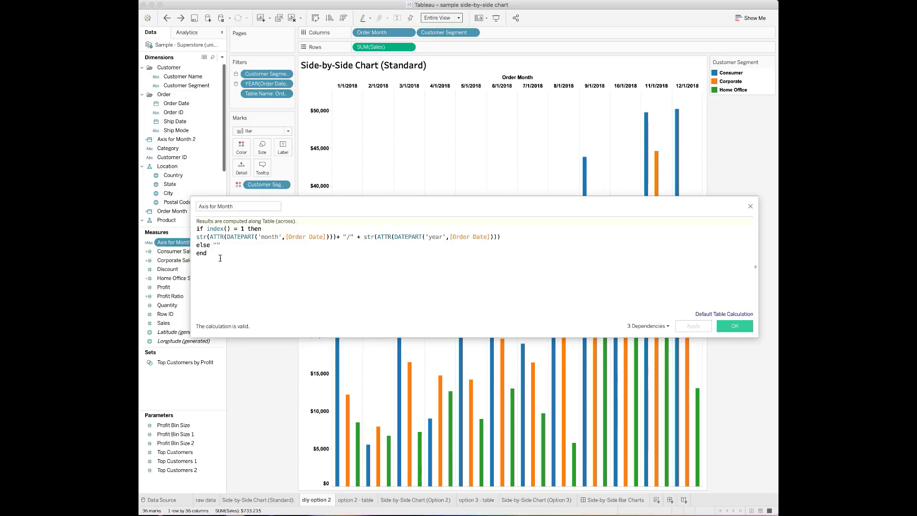
click(735, 327)
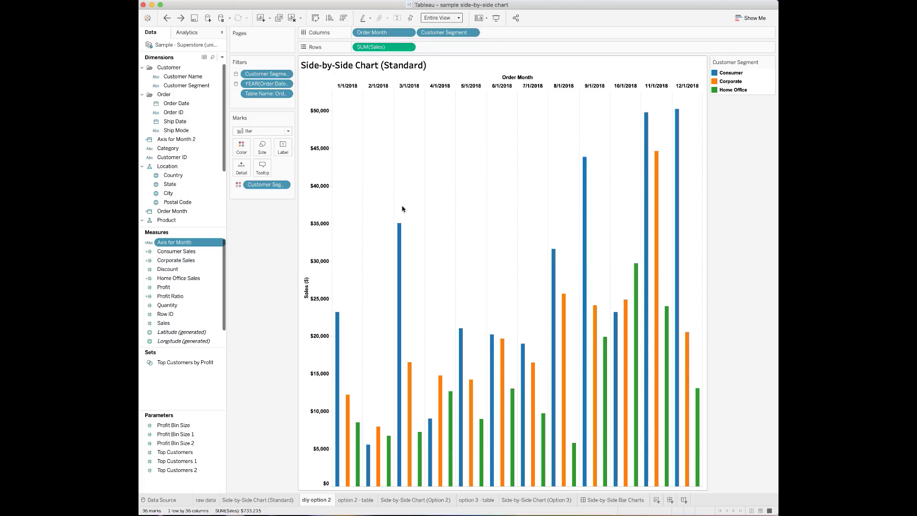
Add Axis for Month after Customer Segment on Columns and compute it using specific dimensions with Order Month deselected.
mouse_move(197, 243)
mouse_down()
mouse_move(293, 210)
mouse_move(511, 33)
mouse_up()
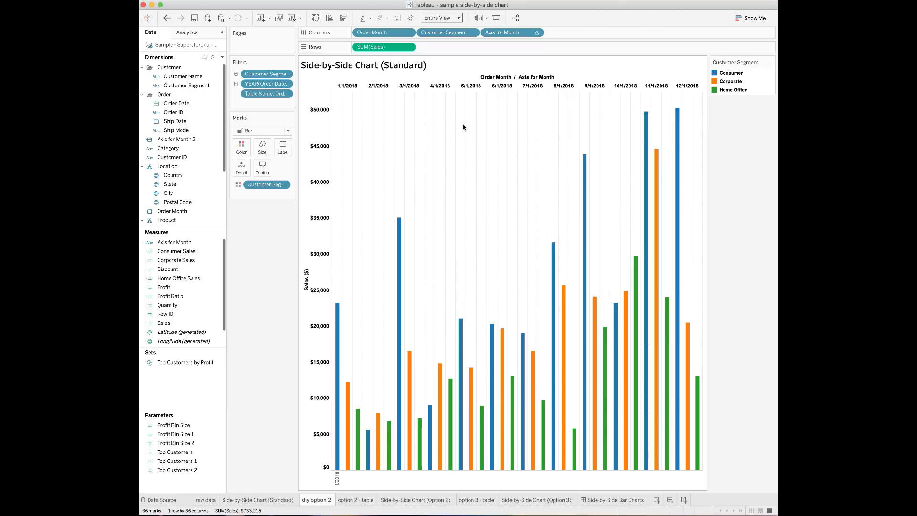
click(537, 33)
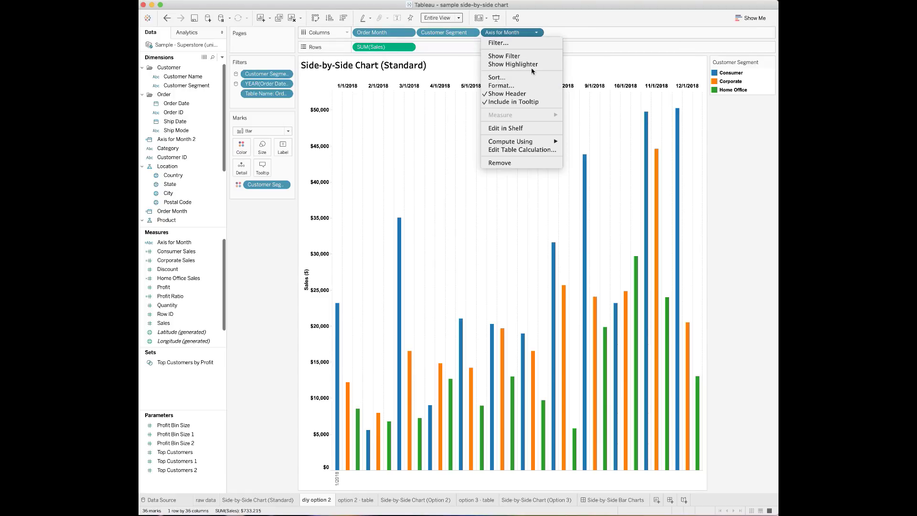
click(533, 150)
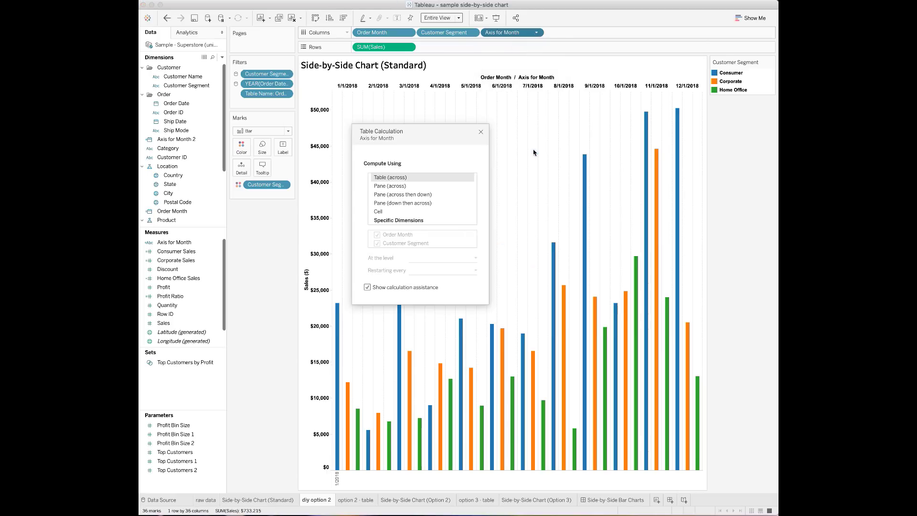
click(424, 222)
click(378, 236)
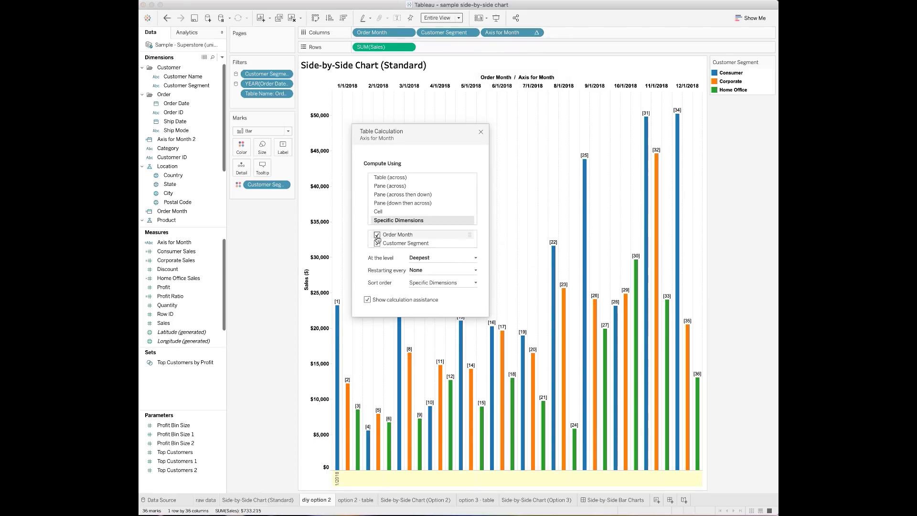
click(482, 134)
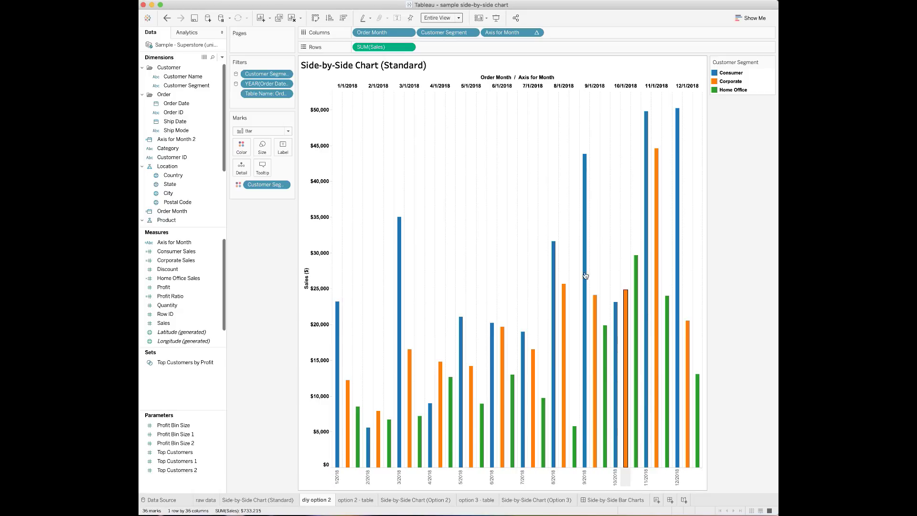
Hide the Order Month header above the chart and the field labels for columns.
right_click(507, 87)
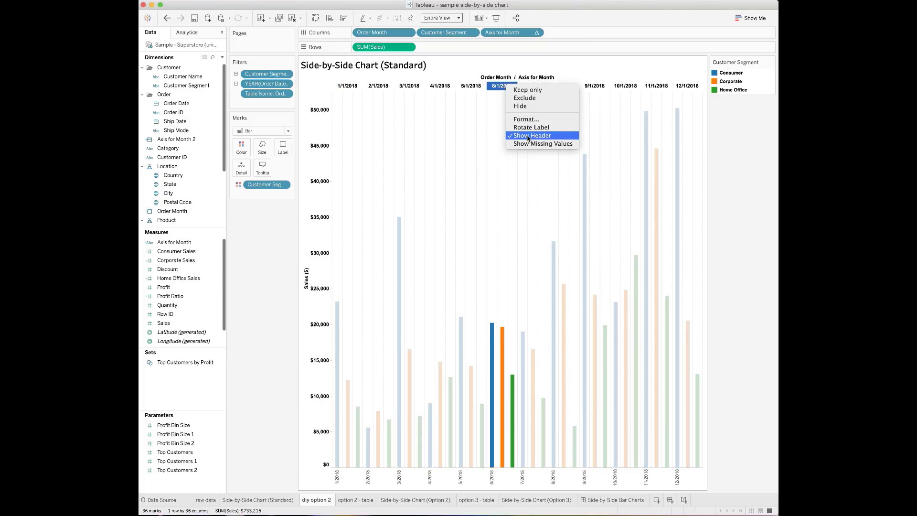
click(529, 136)
right_click(503, 79)
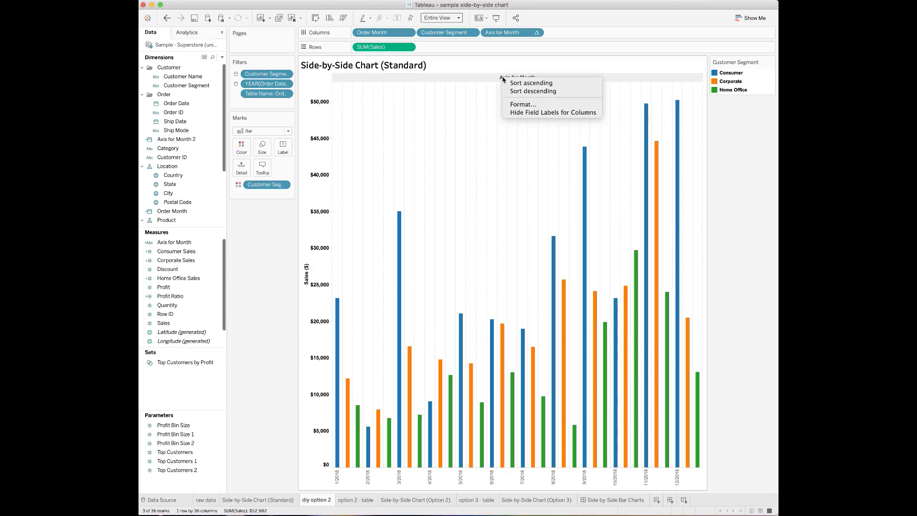
click(521, 113)
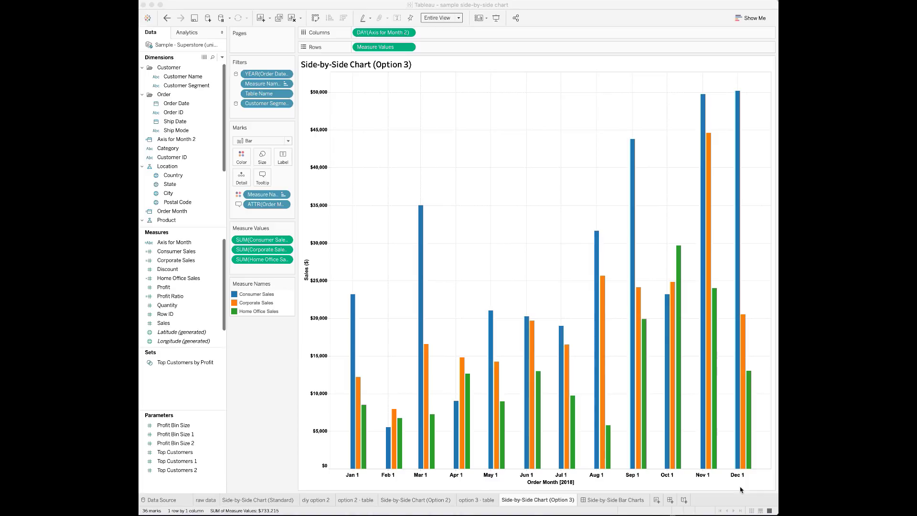
Open the data source and review which tables make up its union.
click(173, 504)
click(171, 501)
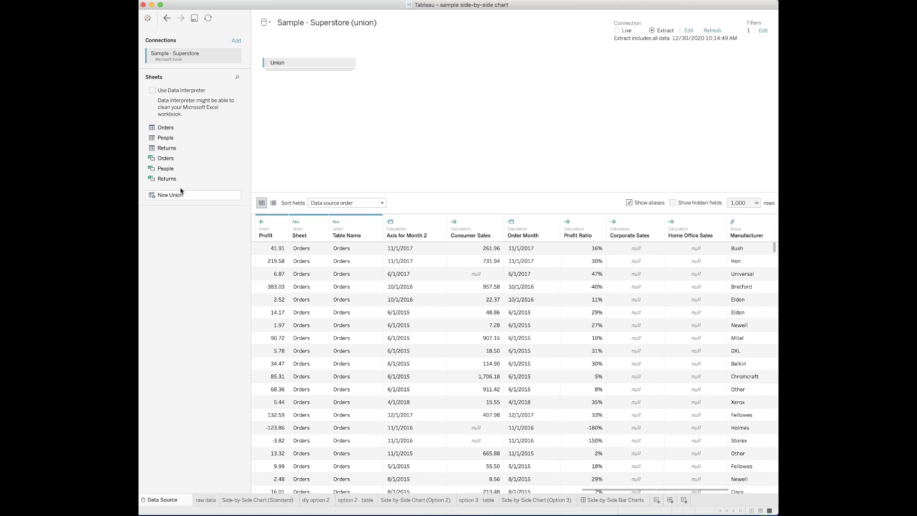
click(349, 63)
click(367, 94)
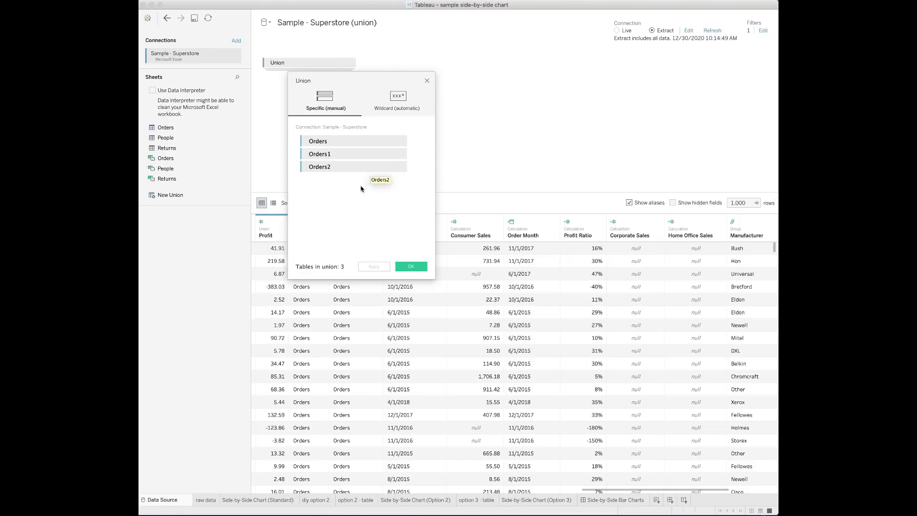
click(410, 269)
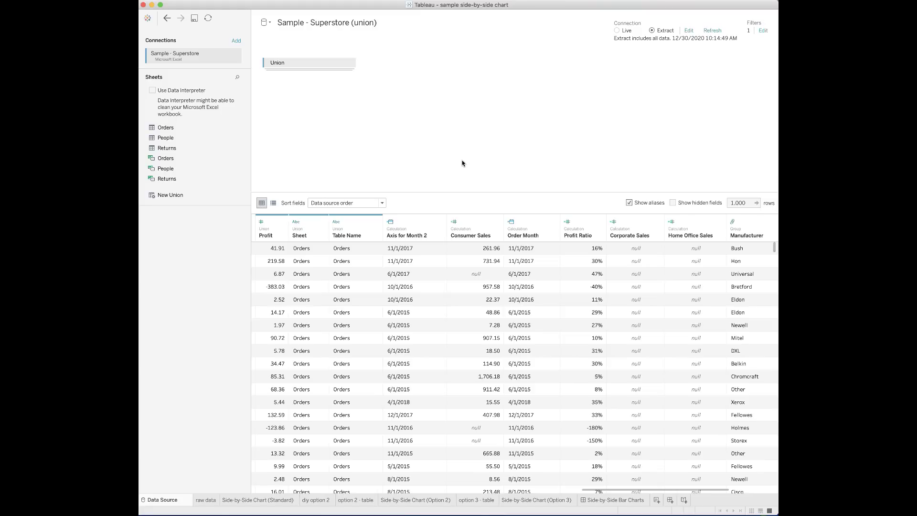
click(361, 226)
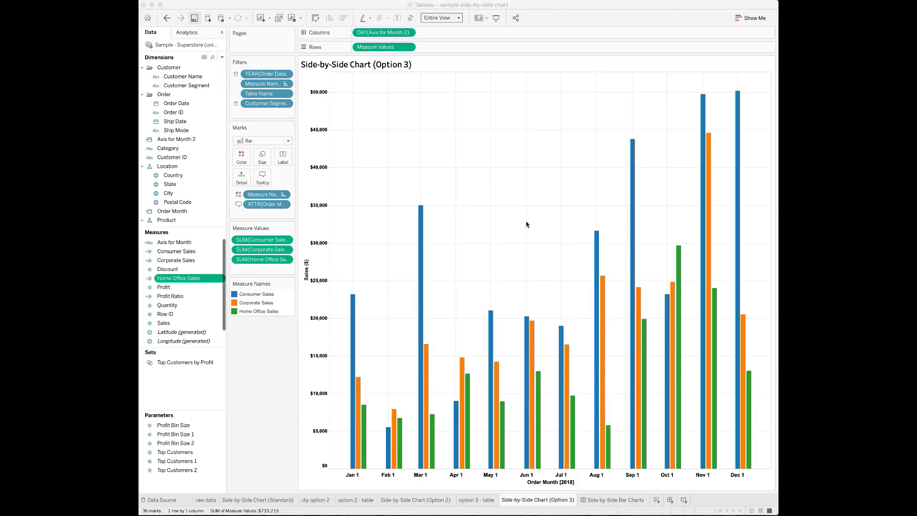
Open the Axis for Month 2 calculated field and review its date formula without changing it.
click(182, 140)
click(181, 140)
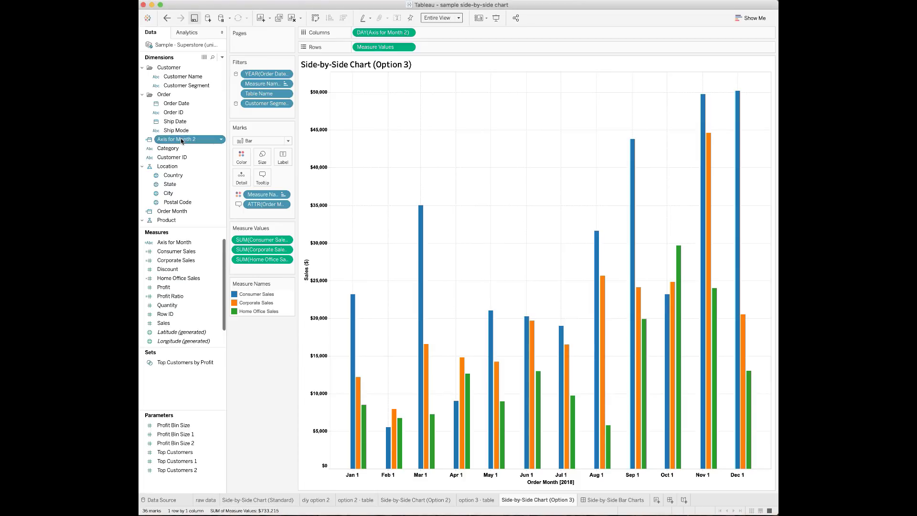
right_click(182, 141)
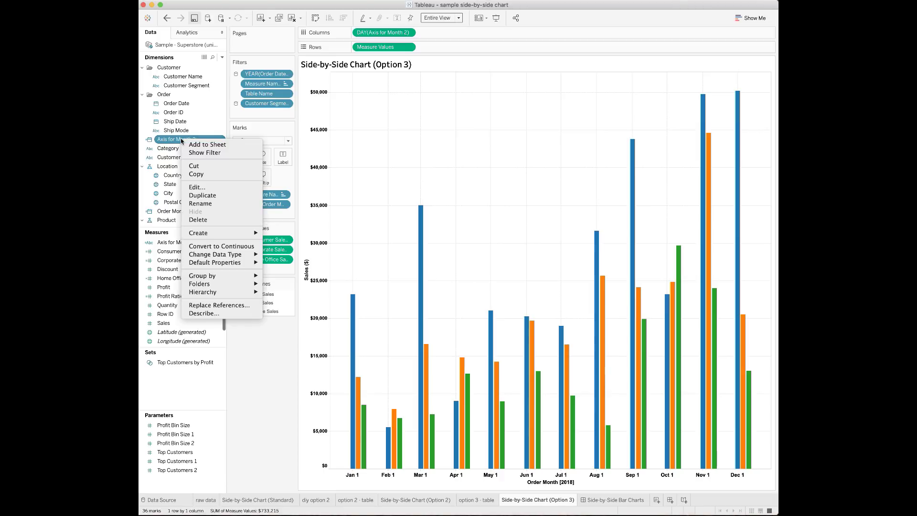
click(201, 188)
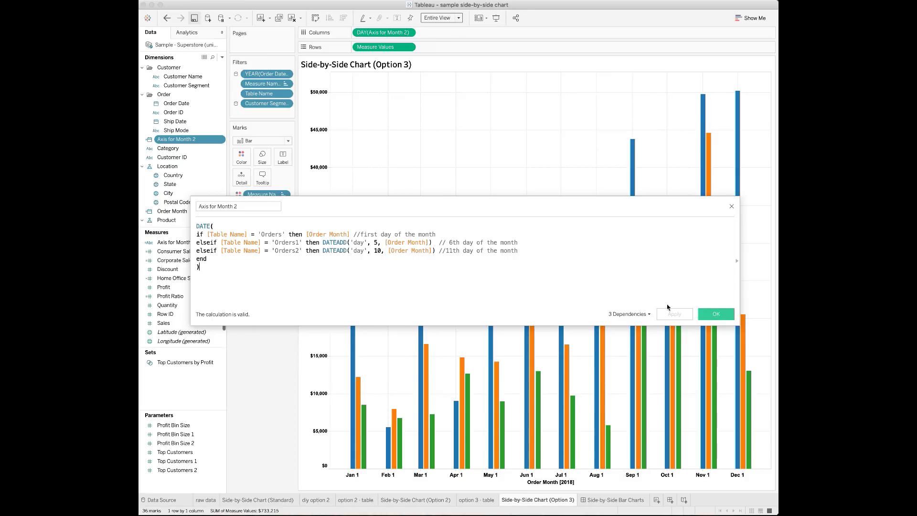
click(719, 315)
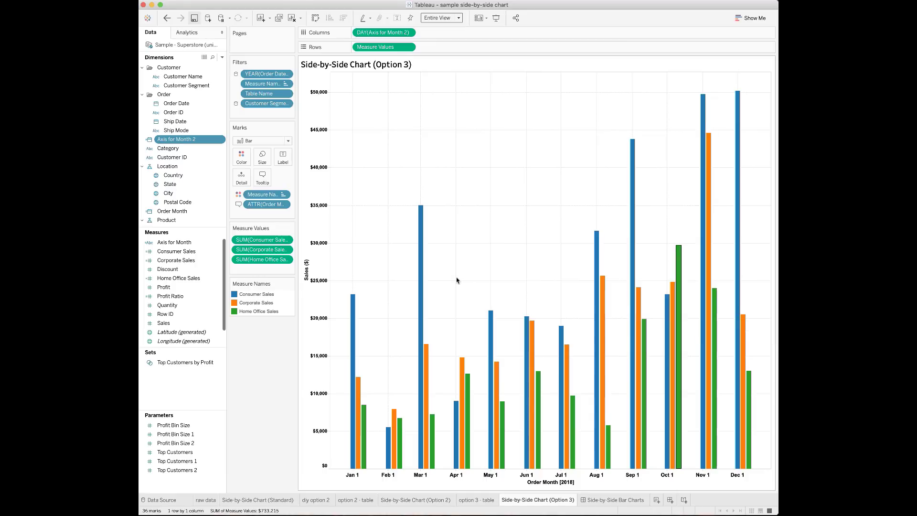
Open the Consumer Sales calculated field and review its formula without changing it.
right_click(187, 254)
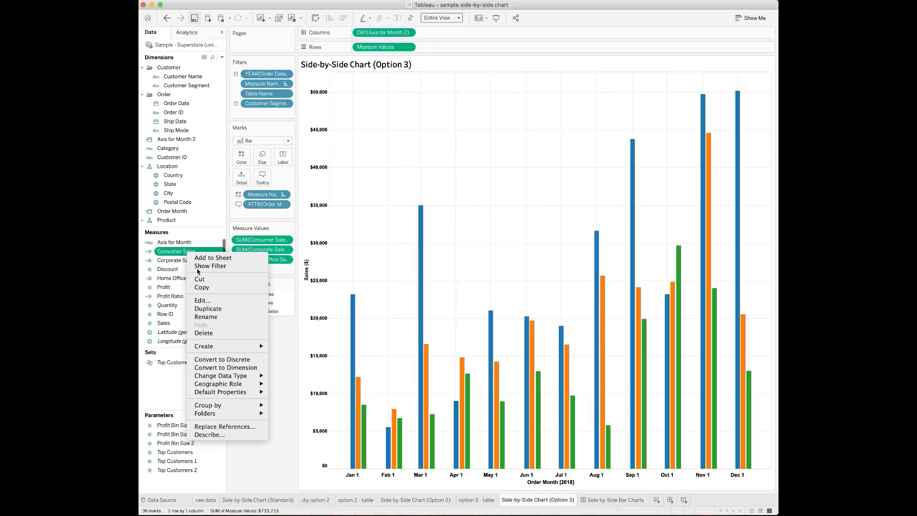
click(208, 302)
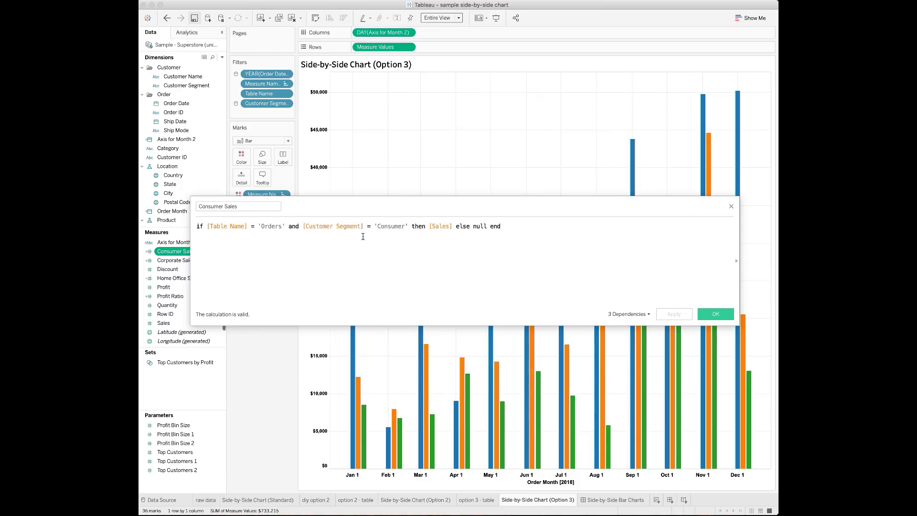
click(707, 318)
Review the formulas of the Corporate Sales and Home Office Sales calculated fields.
click(192, 263)
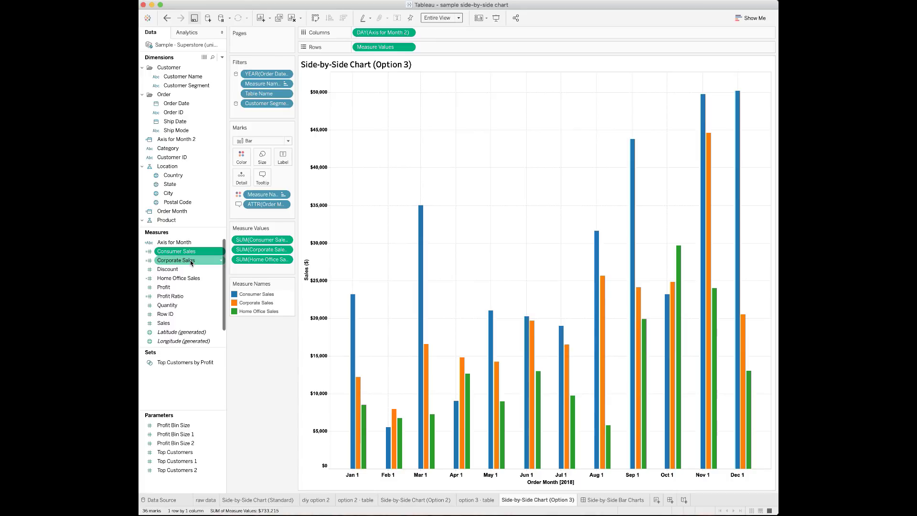
right_click(193, 263)
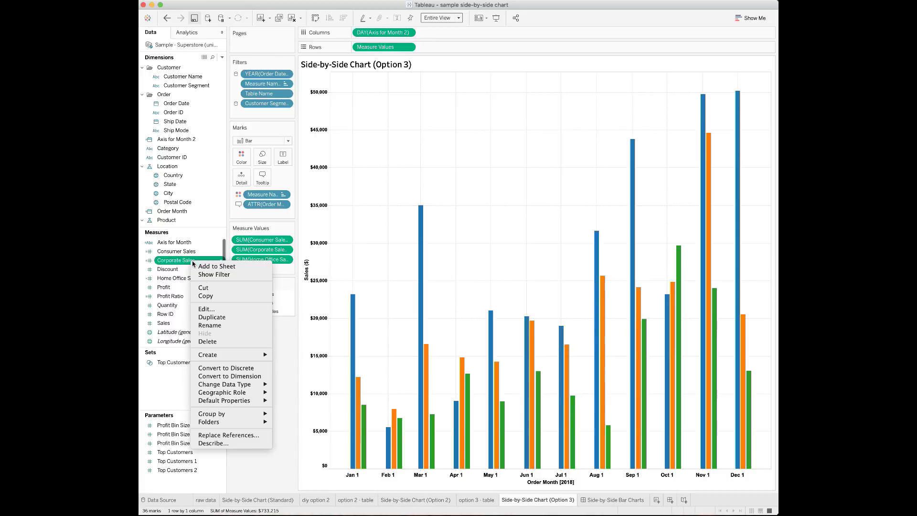
click(385, 296)
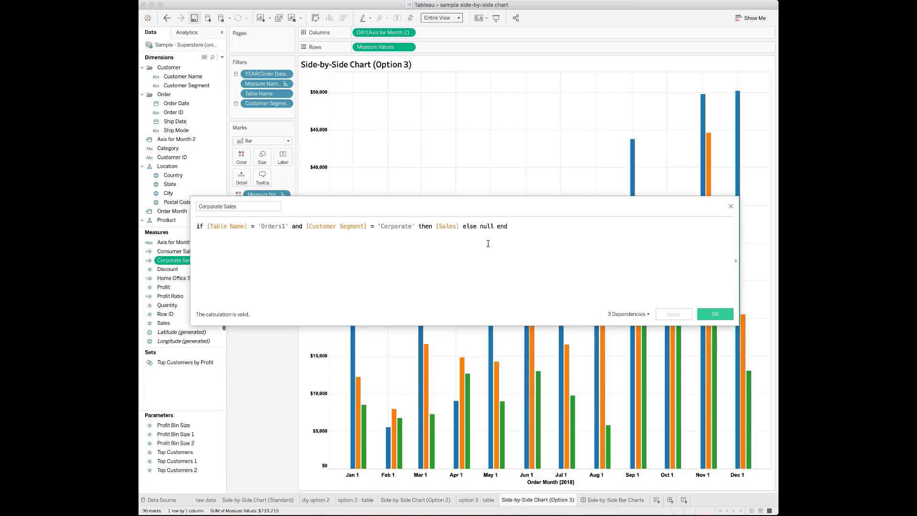
click(716, 314)
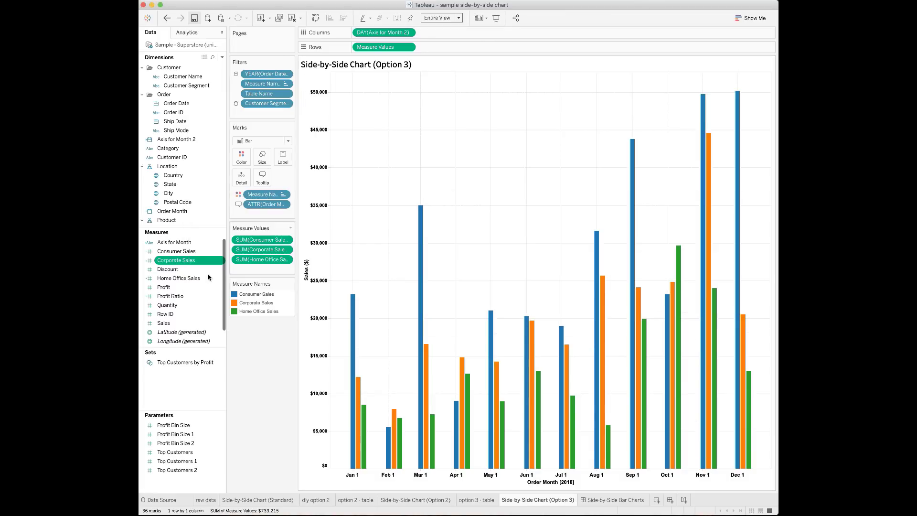
right_click(189, 279)
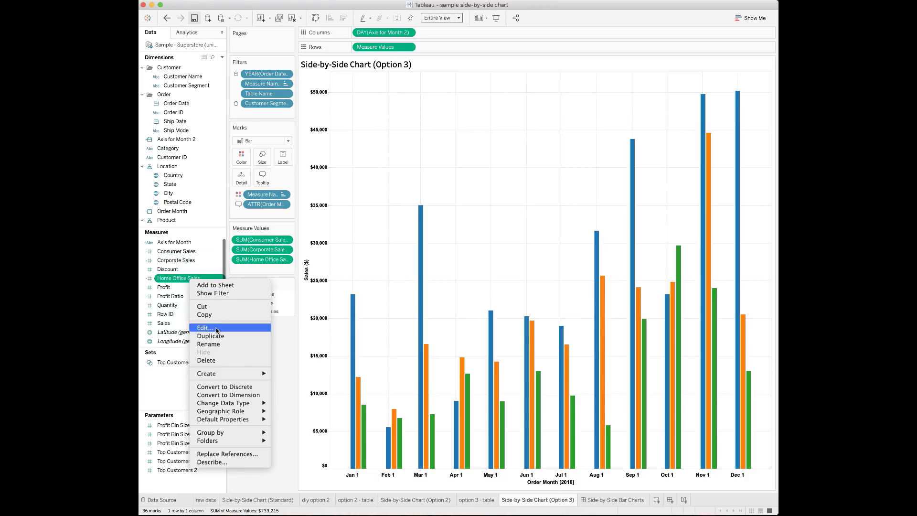
click(372, 325)
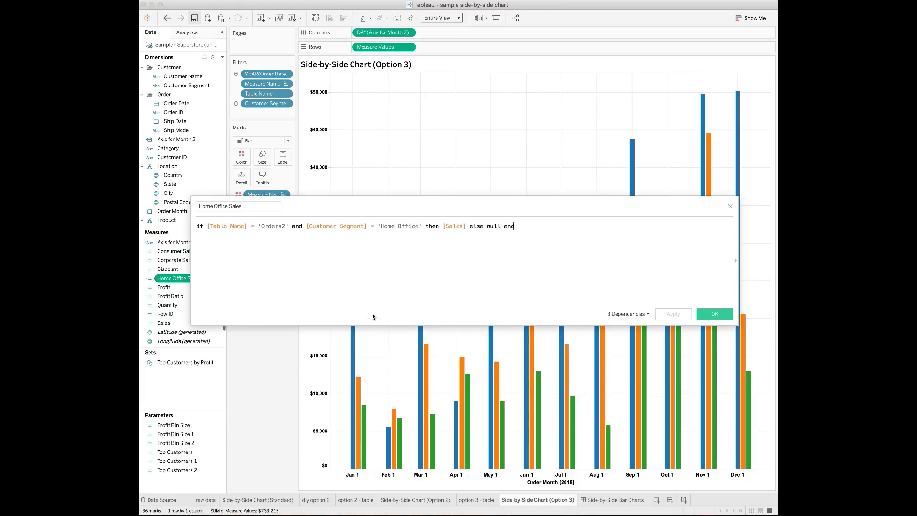
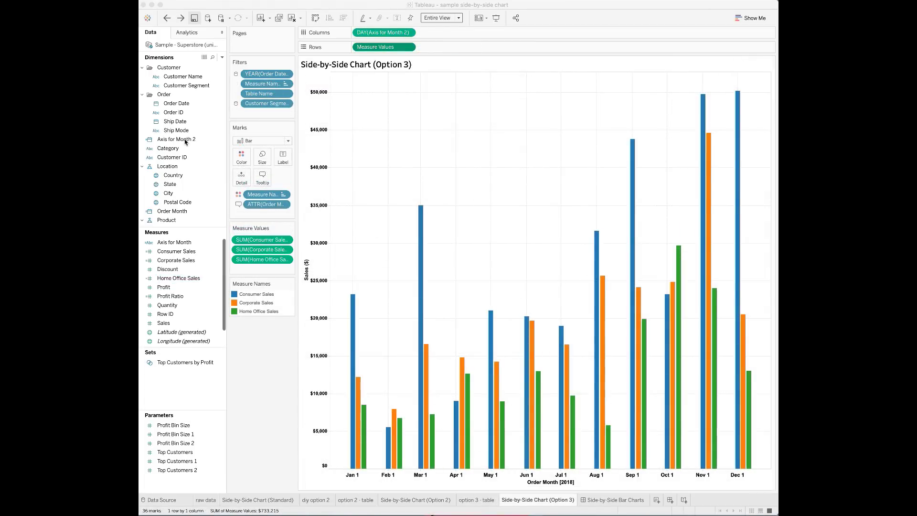
Examine the date-level options of the Axis for Month 2 field on the column axis without changing them.
click(185, 141)
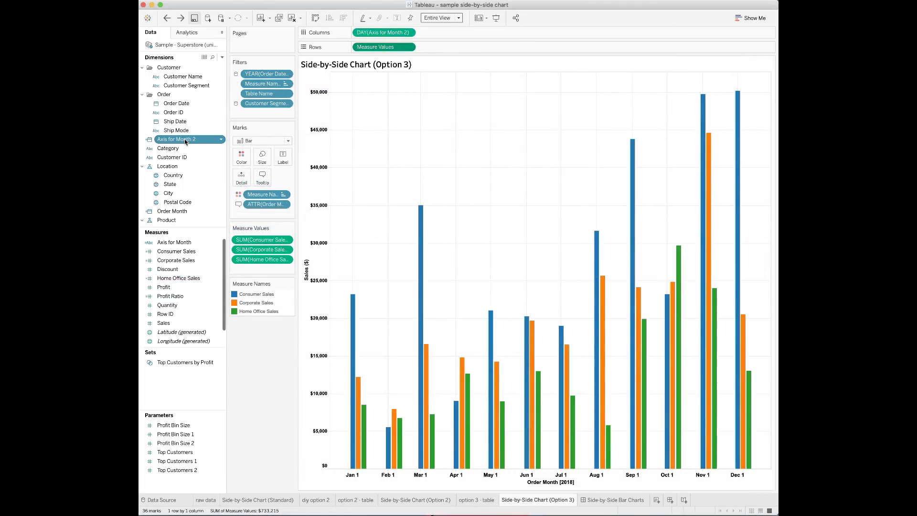
click(409, 33)
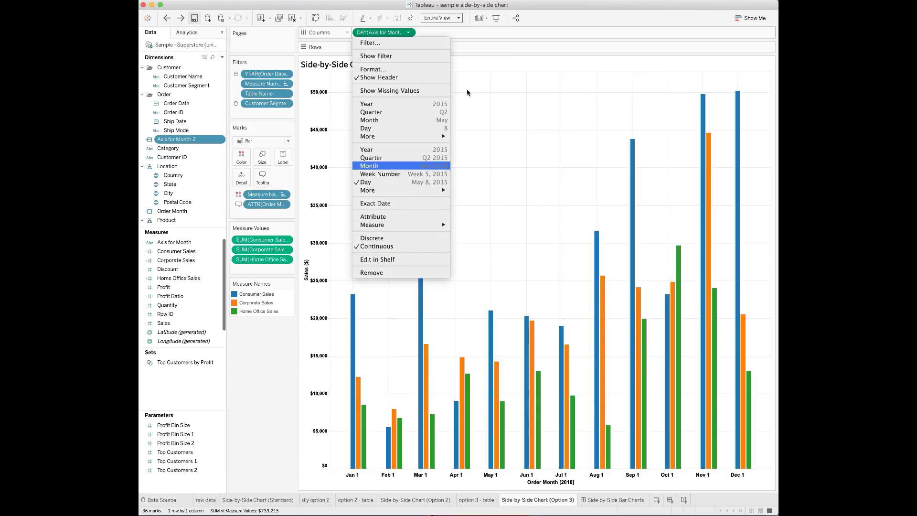
click(487, 85)
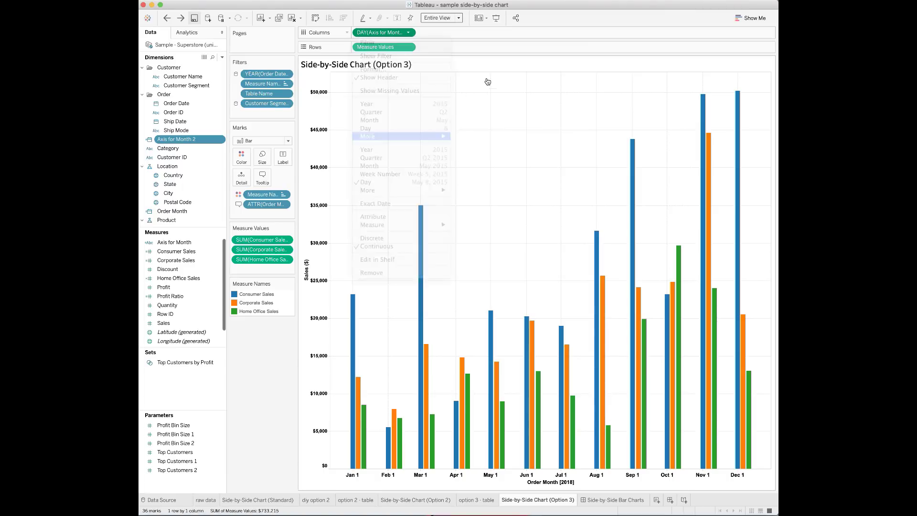
Review which measures the Measure Names filter for Measure Values includes, keeping the selection as it is.
click(409, 48)
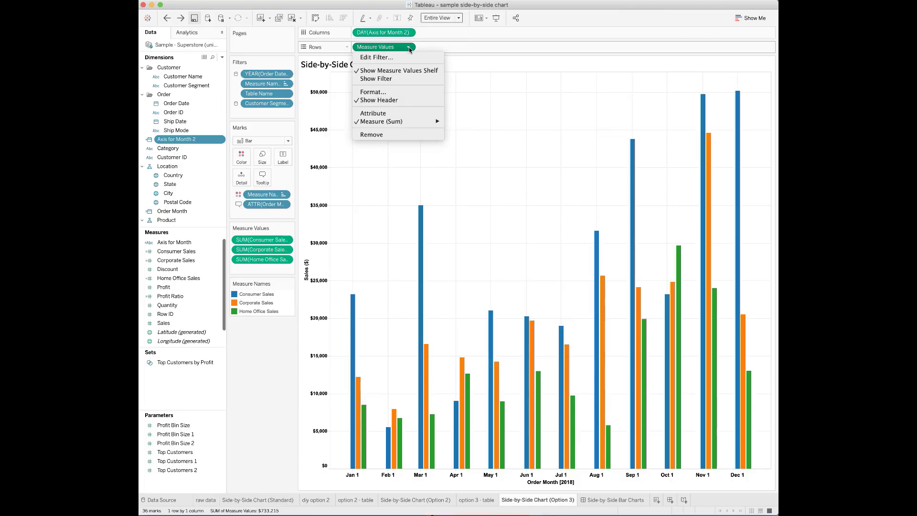
click(398, 58)
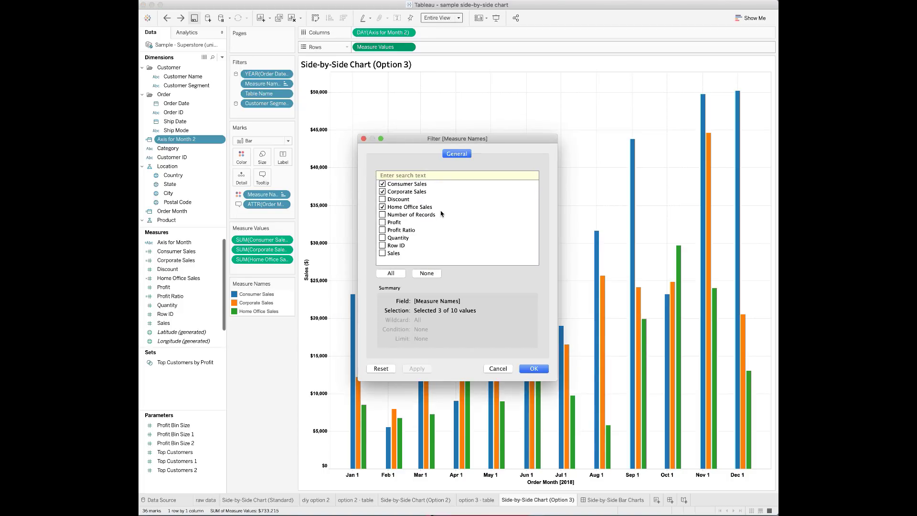
click(528, 371)
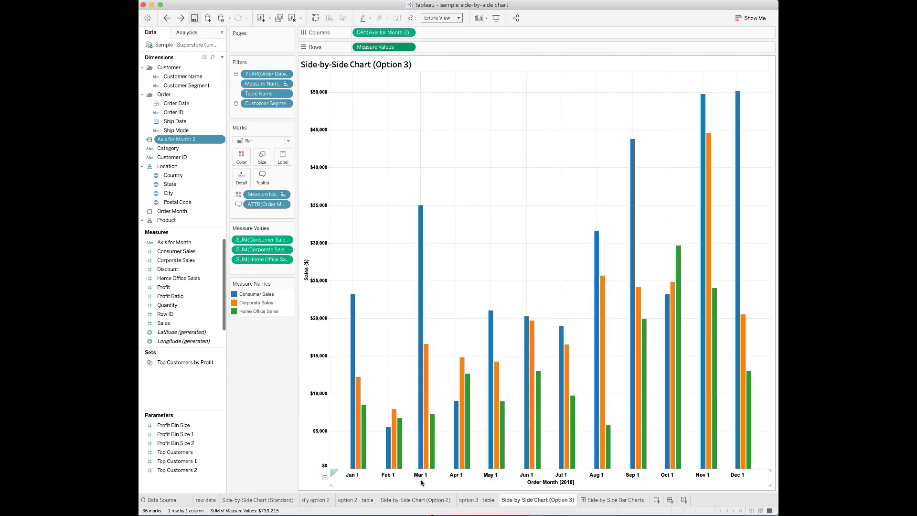
Edit the Axis for Month 2 formula so the day offset is 6 for Orders1 and 11 for Orders2.
mouse_move(449, 421)
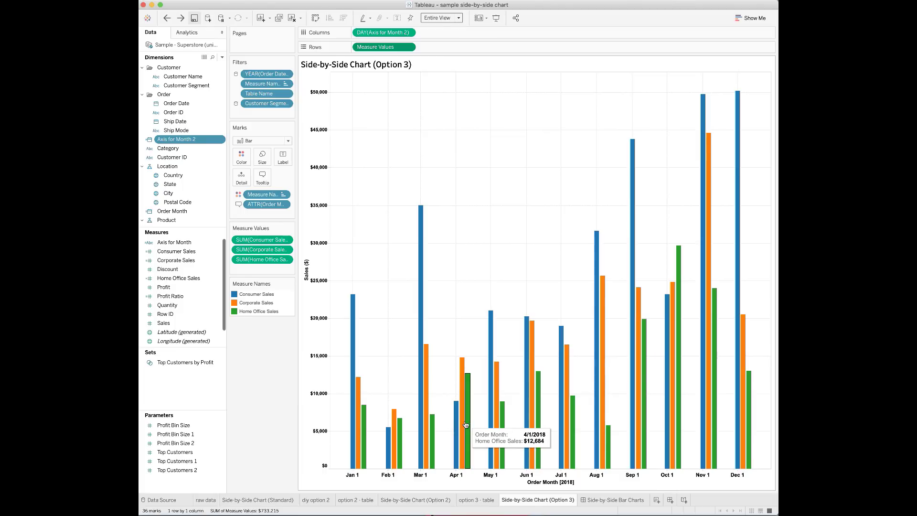
right_click(188, 140)
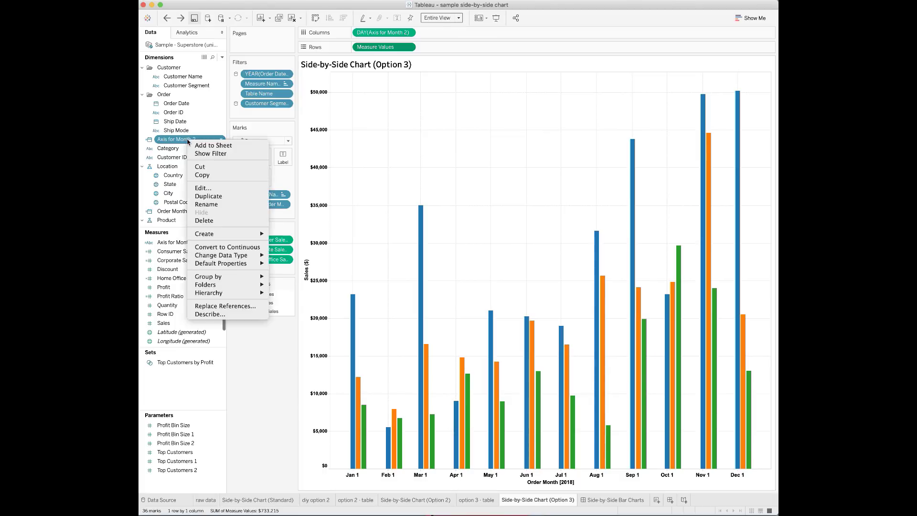
key(Return)
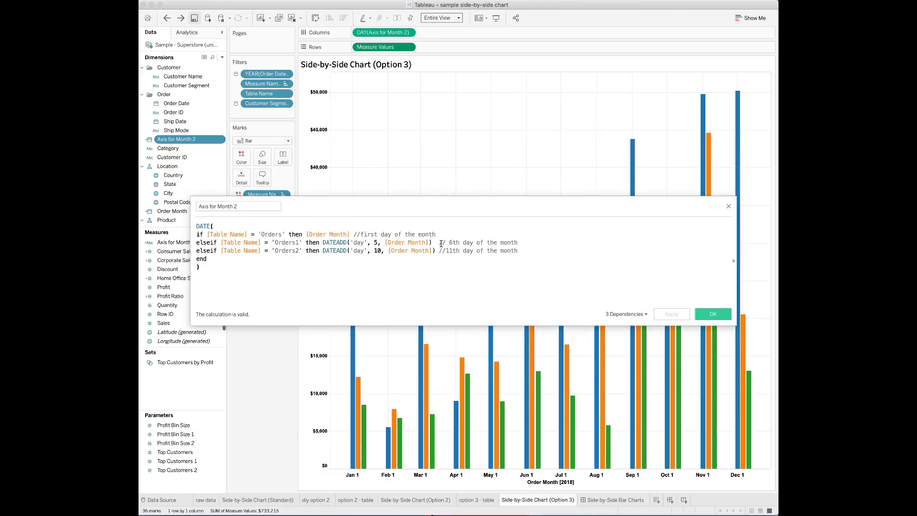
click(377, 243)
key(BackSpace)
text(6)
click(381, 251)
key(BackSpace)
text(1)
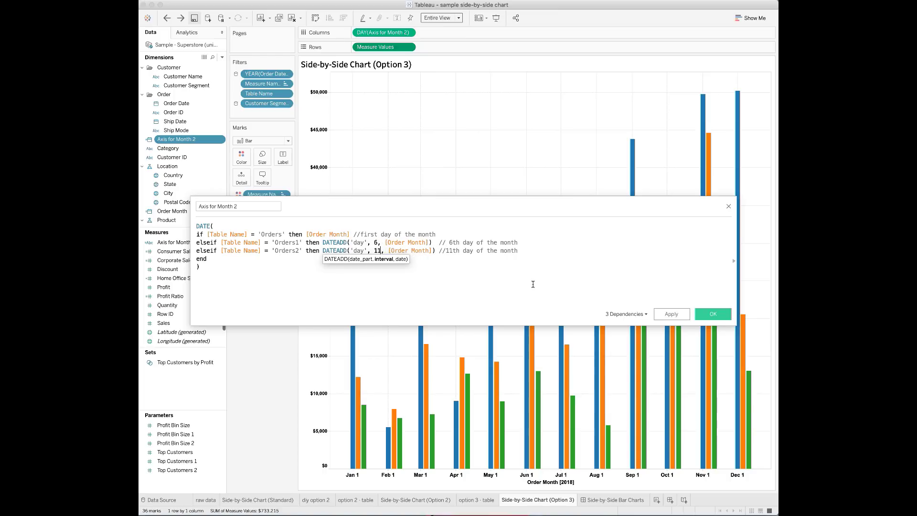
click(712, 314)
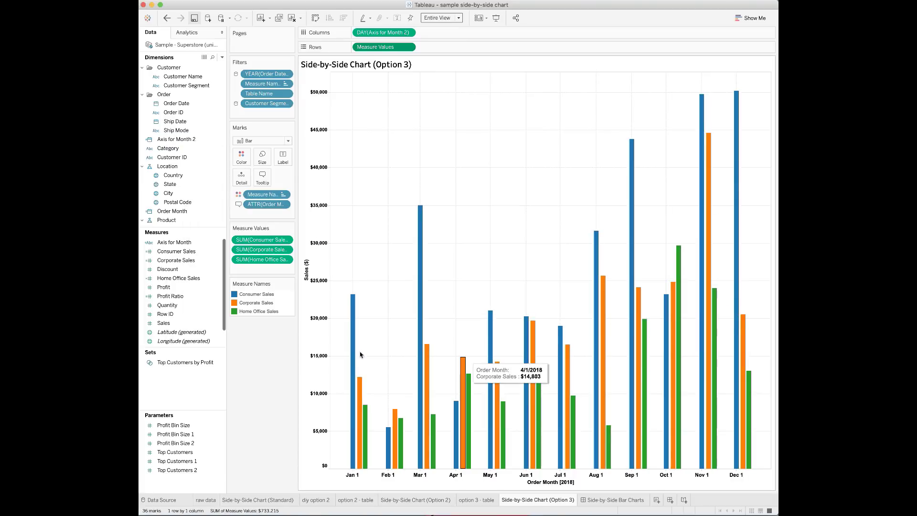
Open the Side-by-Side Bar Charts dashboard to compare the three chart versions.
click(631, 500)
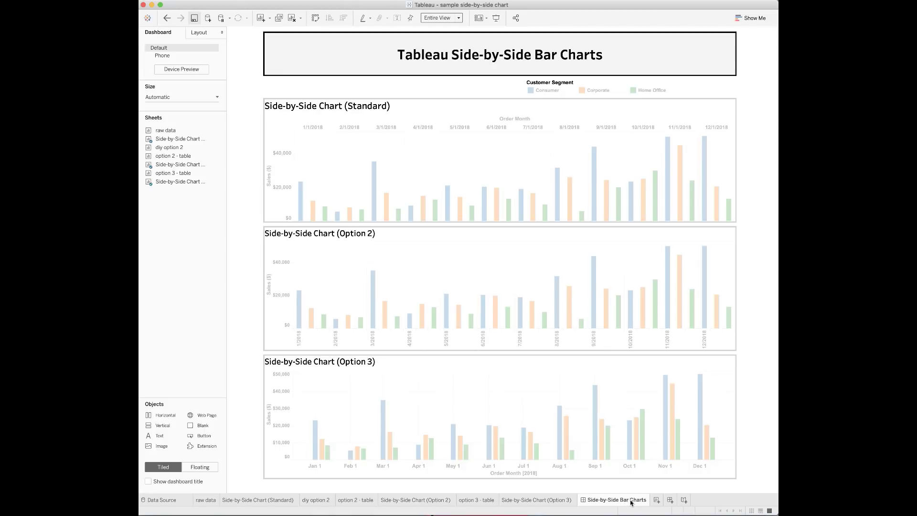